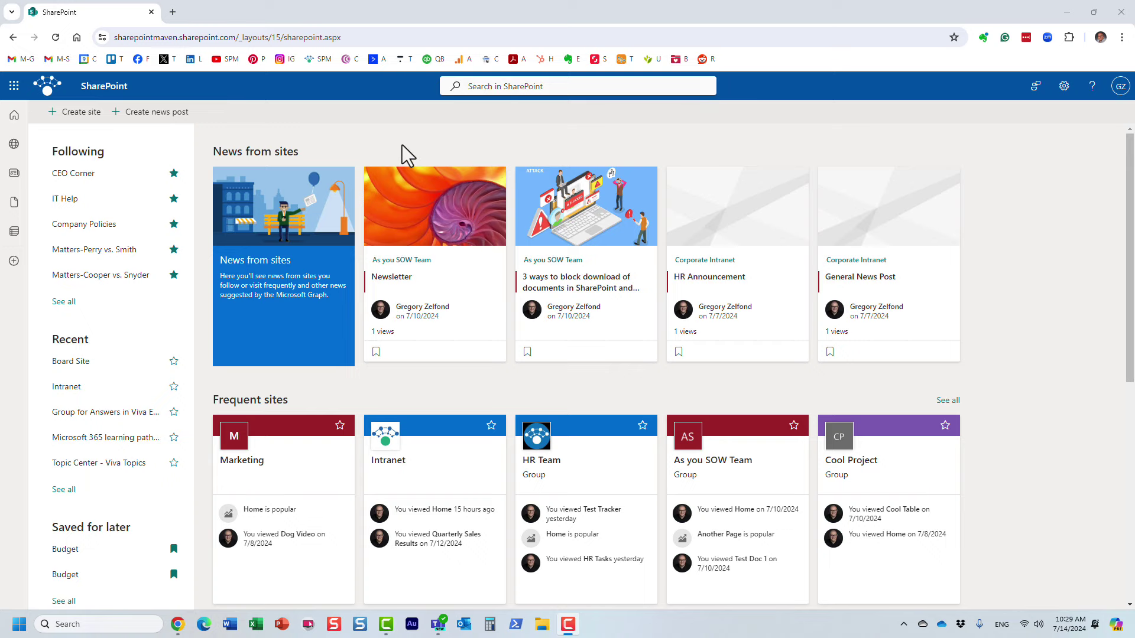
Step: Search SharePoint for 'atlanta' to bring up the Atlanta Office location card
left_click(473, 87)
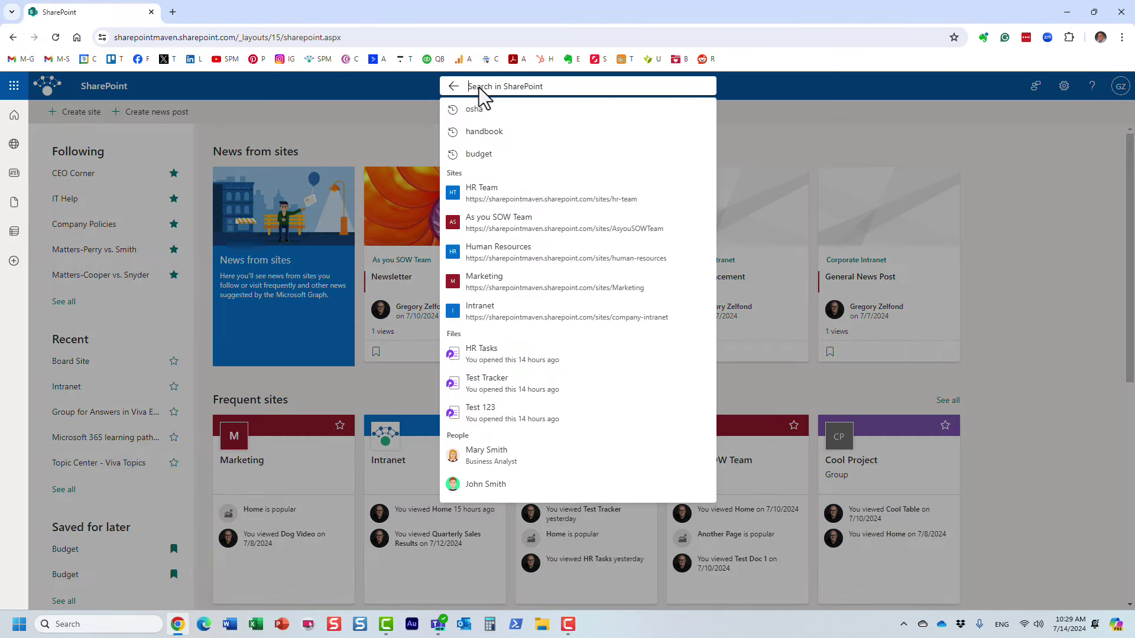
type("at")
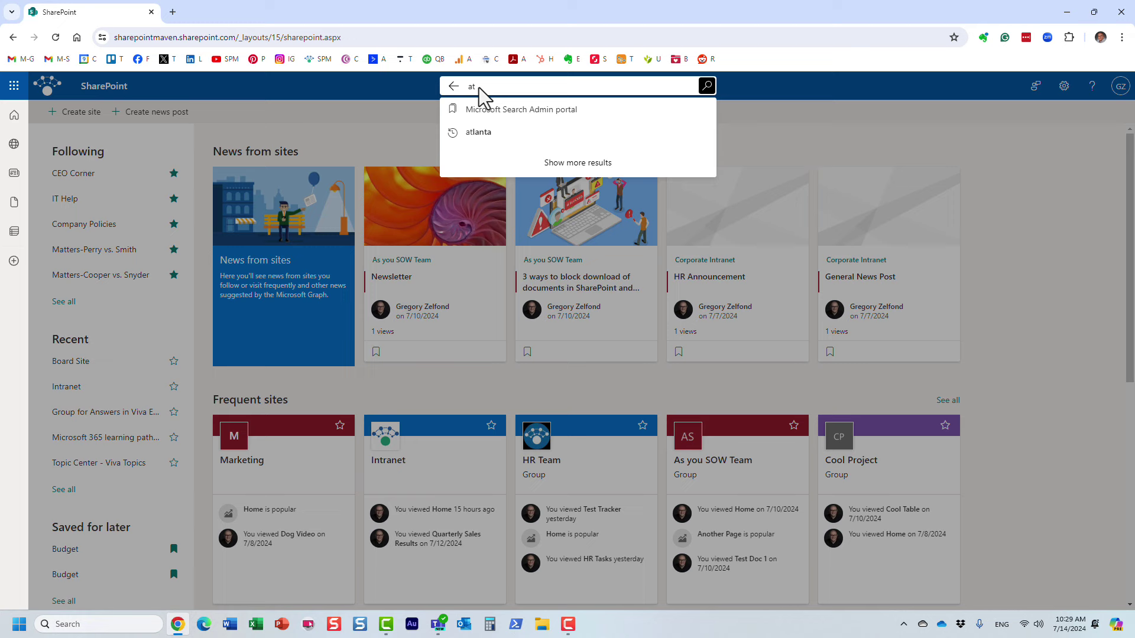
type("lanta")
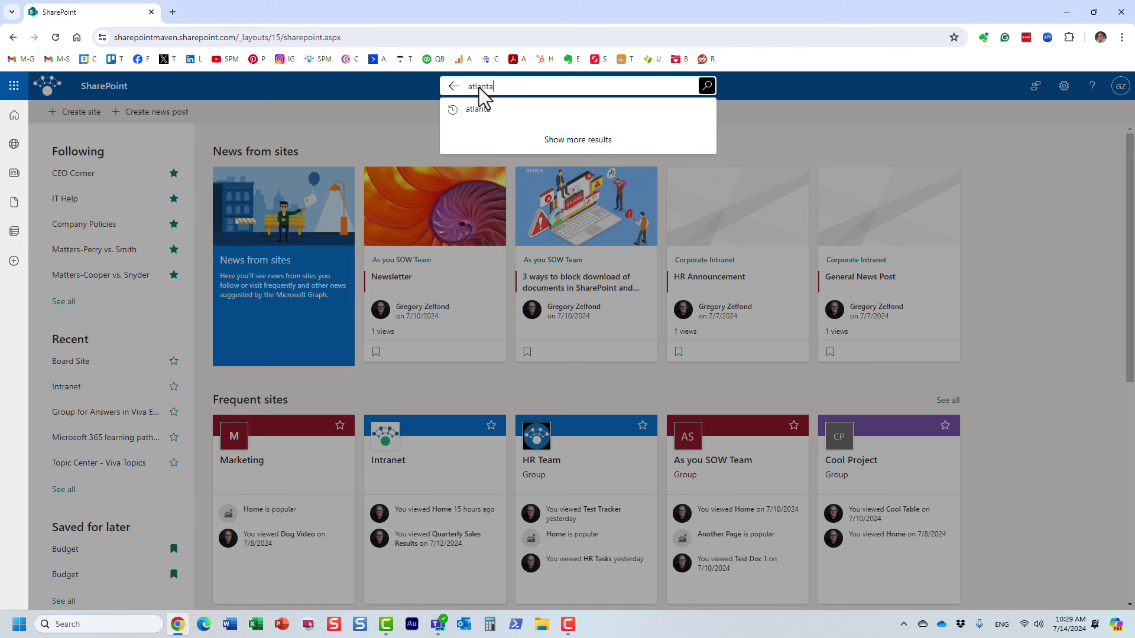
key("Return")
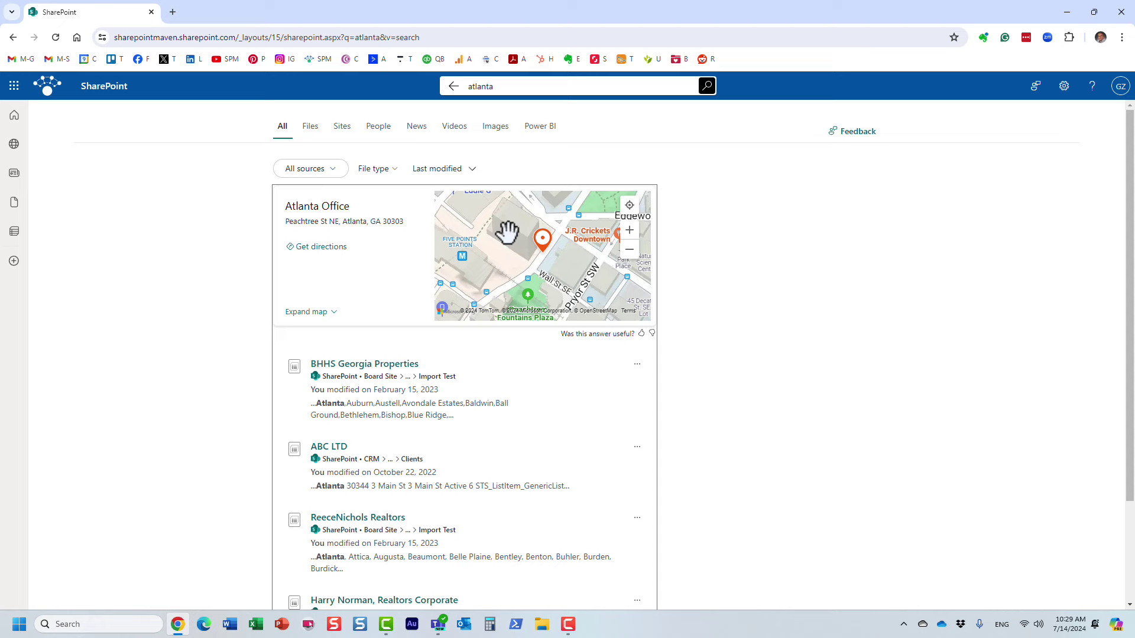
Step: Return to SharePoint home and search for 'main office' to show the Boston Headquarters card
left_click(452, 87)
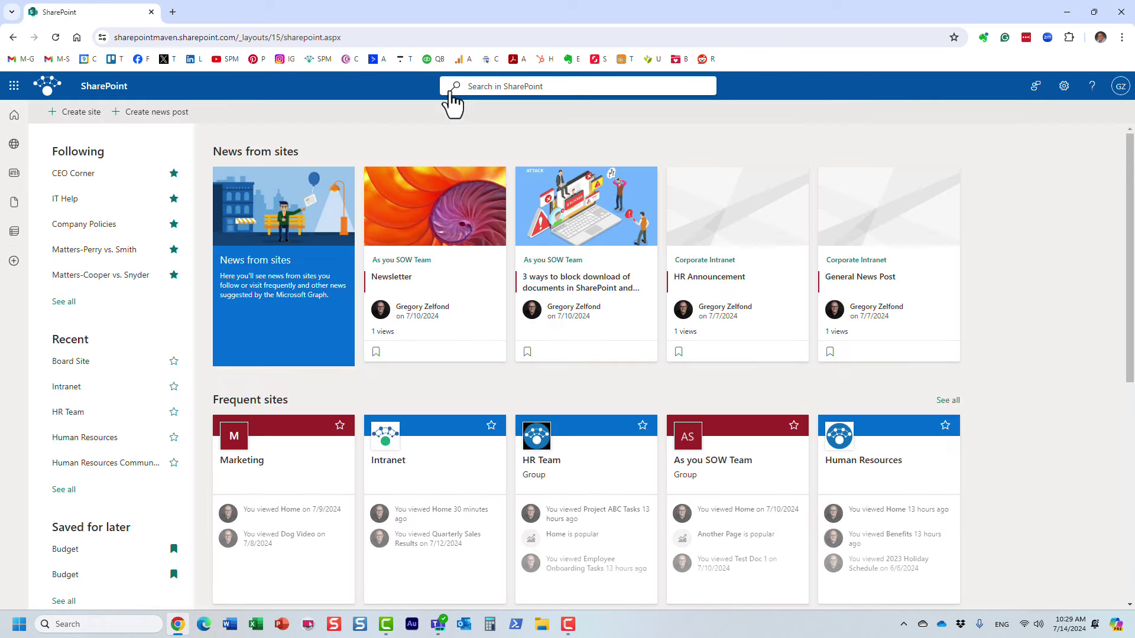
left_click(499, 86)
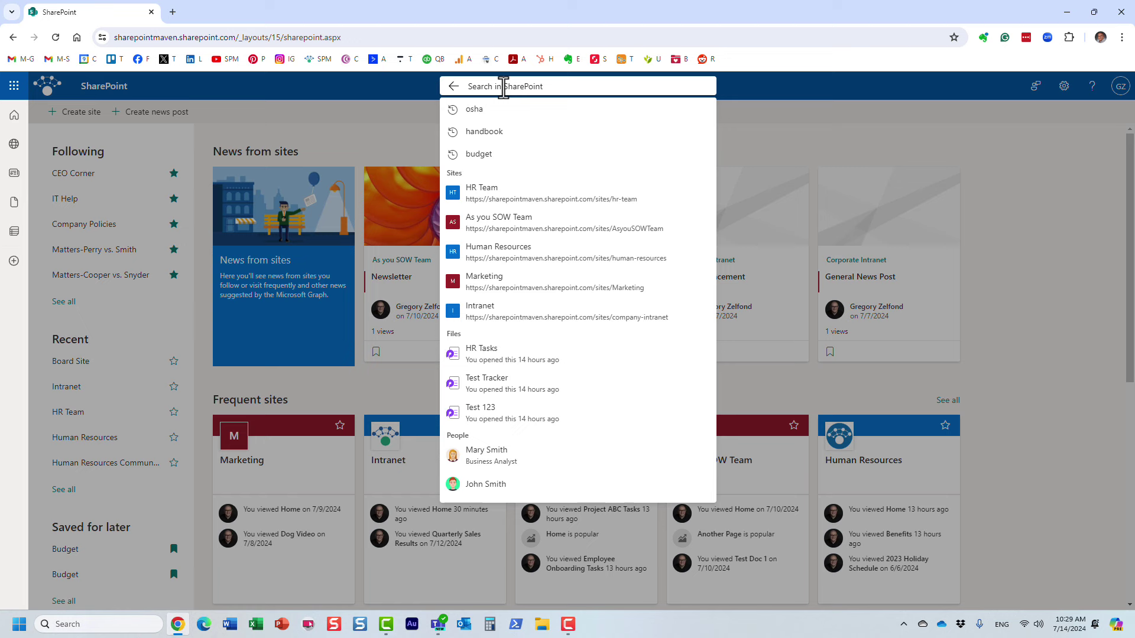
type("main office")
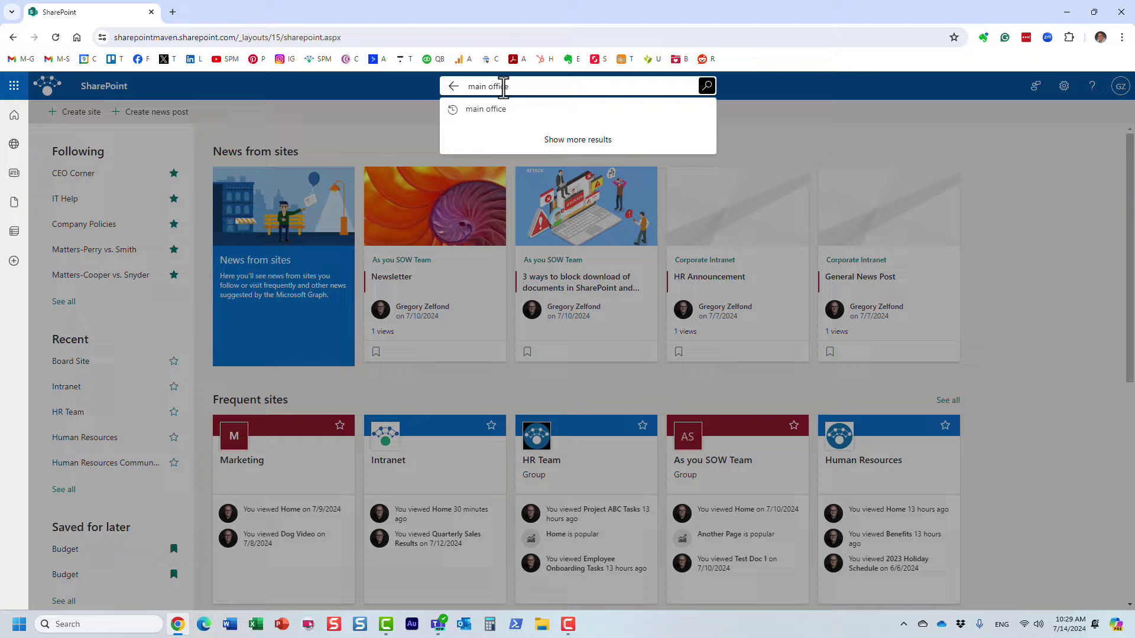
key("Return")
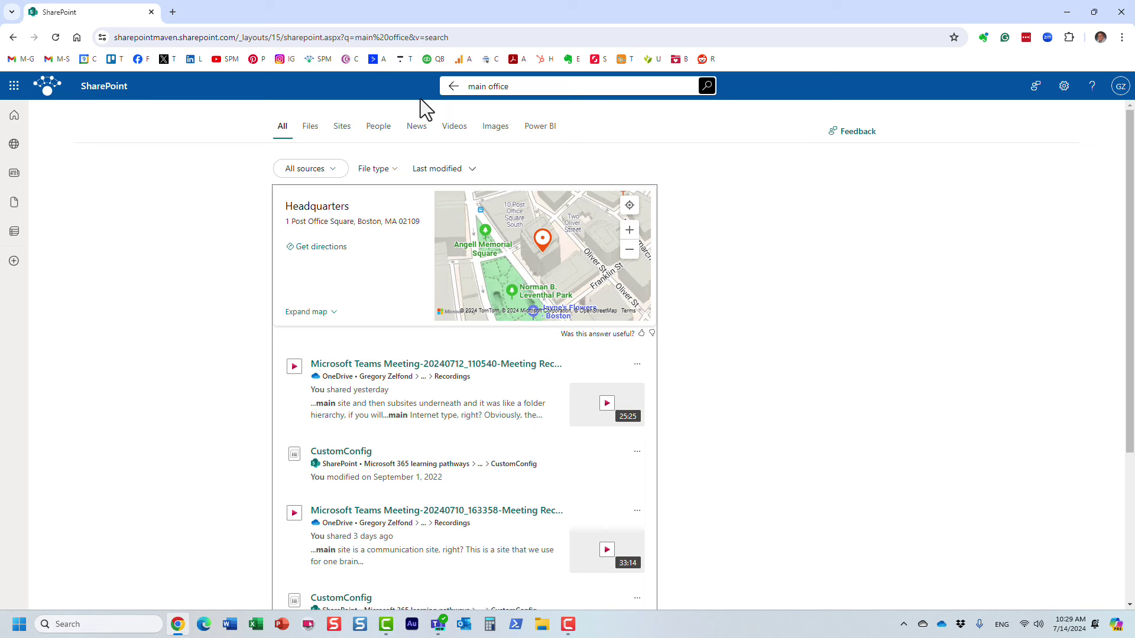
Step: Open the Microsoft 365 admin center in a new tab from the app launcher
left_click(14, 87)
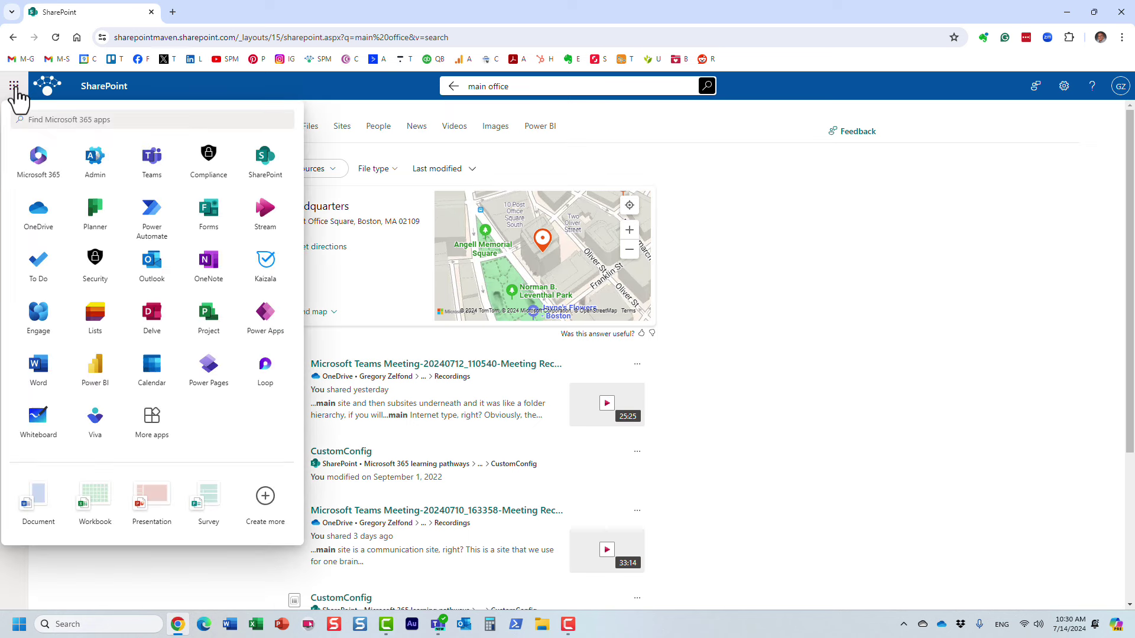
right_click(102, 169)
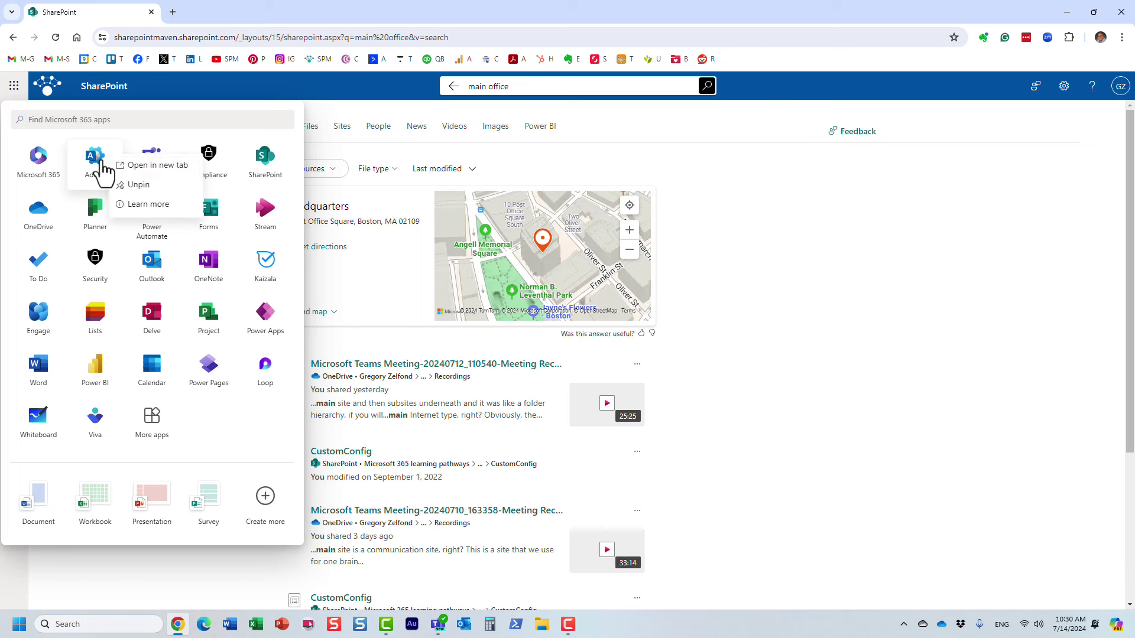
left_click(153, 172)
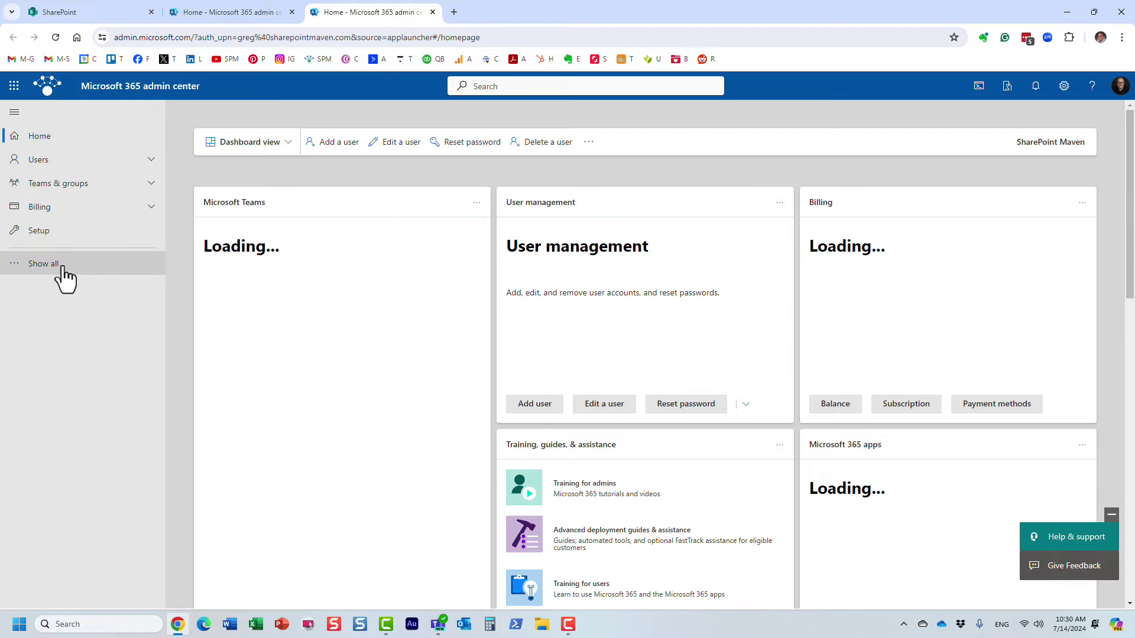
Step: Go through Show all and All admin centers to the Search & intelligence page
left_click(57, 264)
scroll(92, 464, "down", 1)
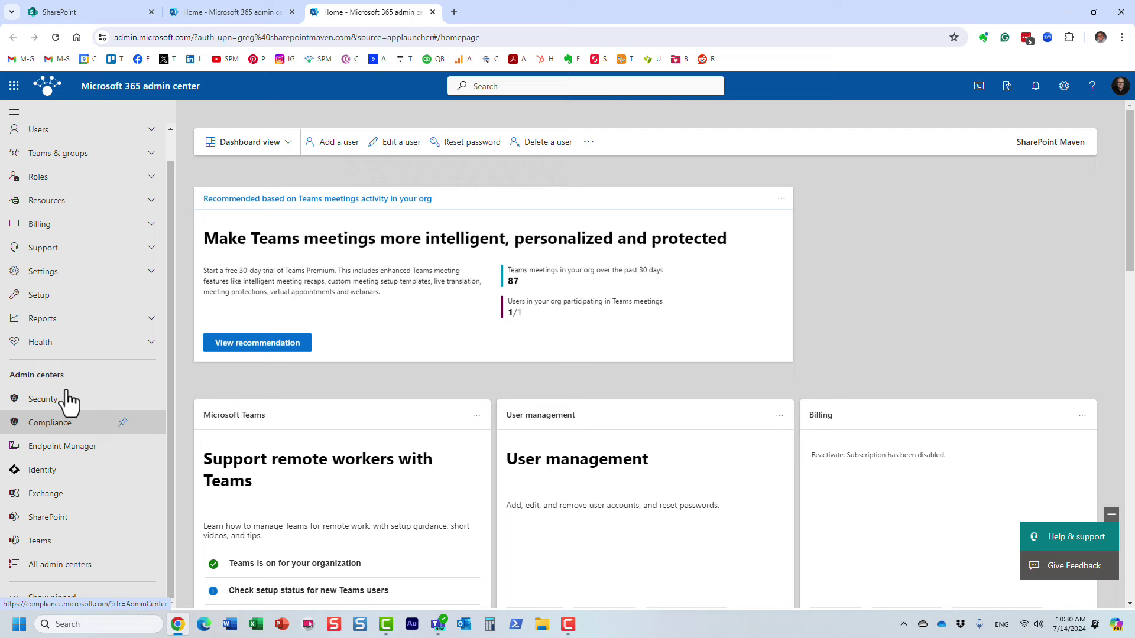
left_click(66, 568)
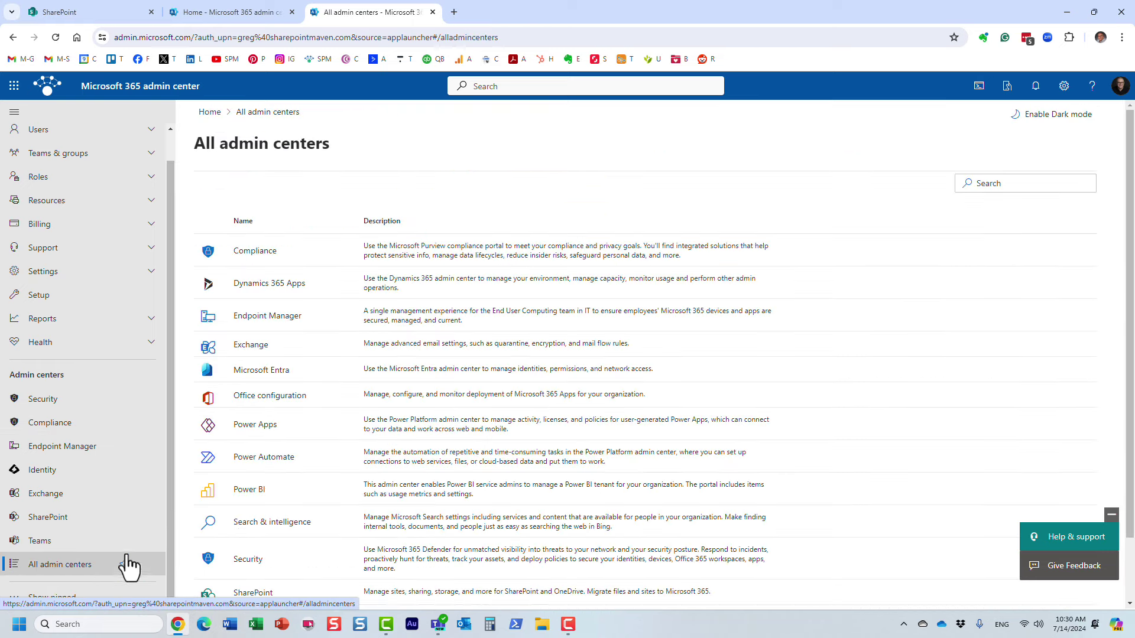
scroll(311, 499, "down", 1)
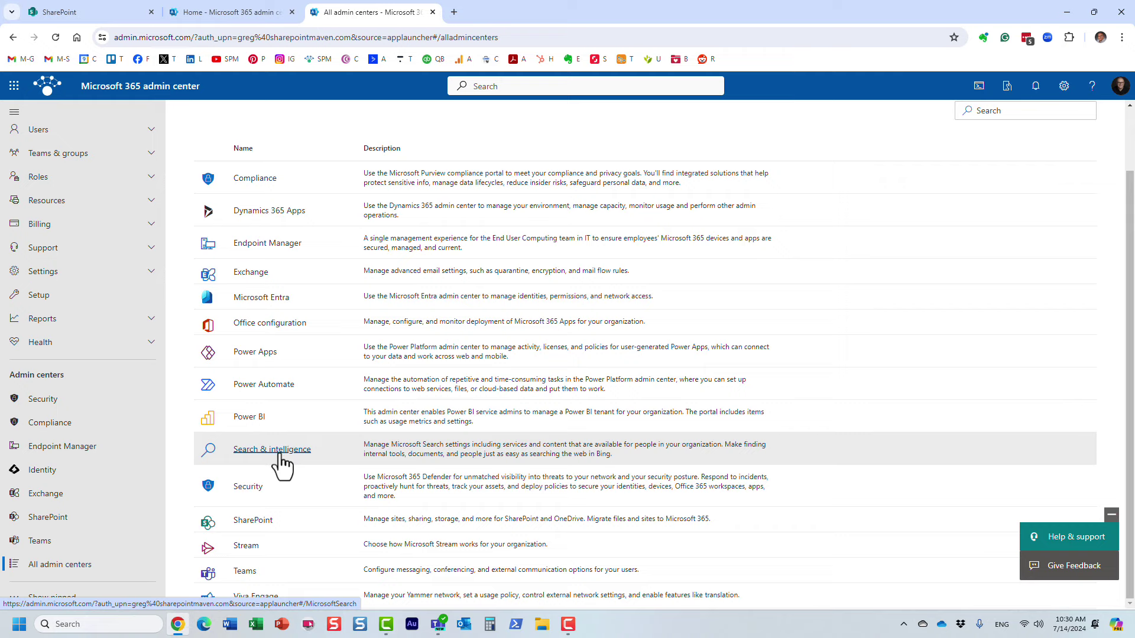
left_click(277, 456)
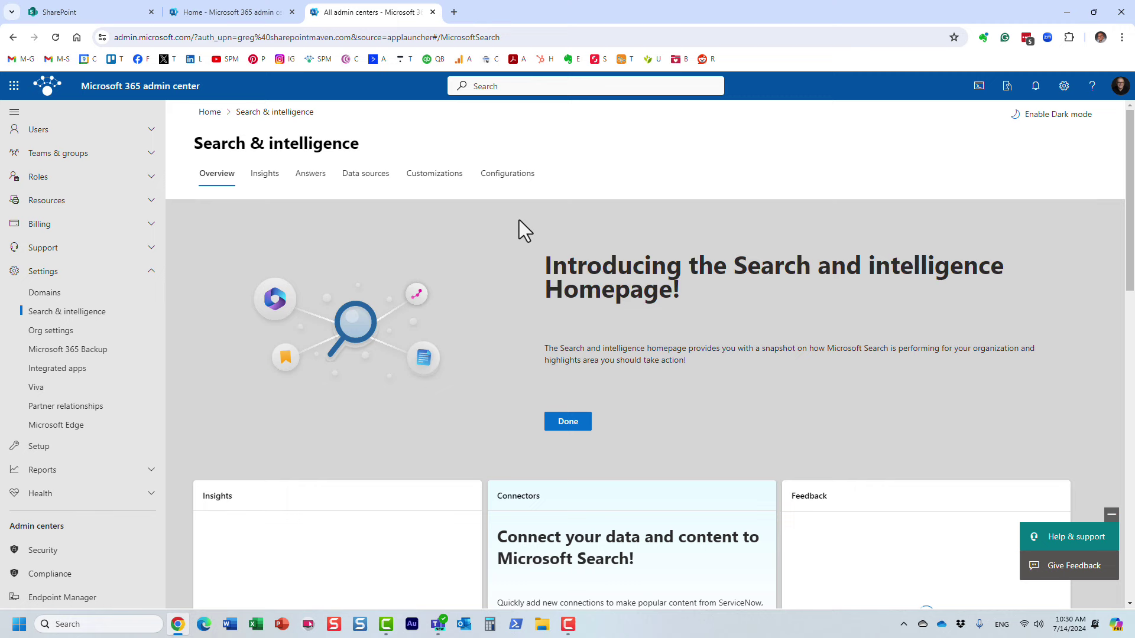
Step: Open Answers and view the Bookmarks list, then the three published Q&A answers
left_click(310, 173)
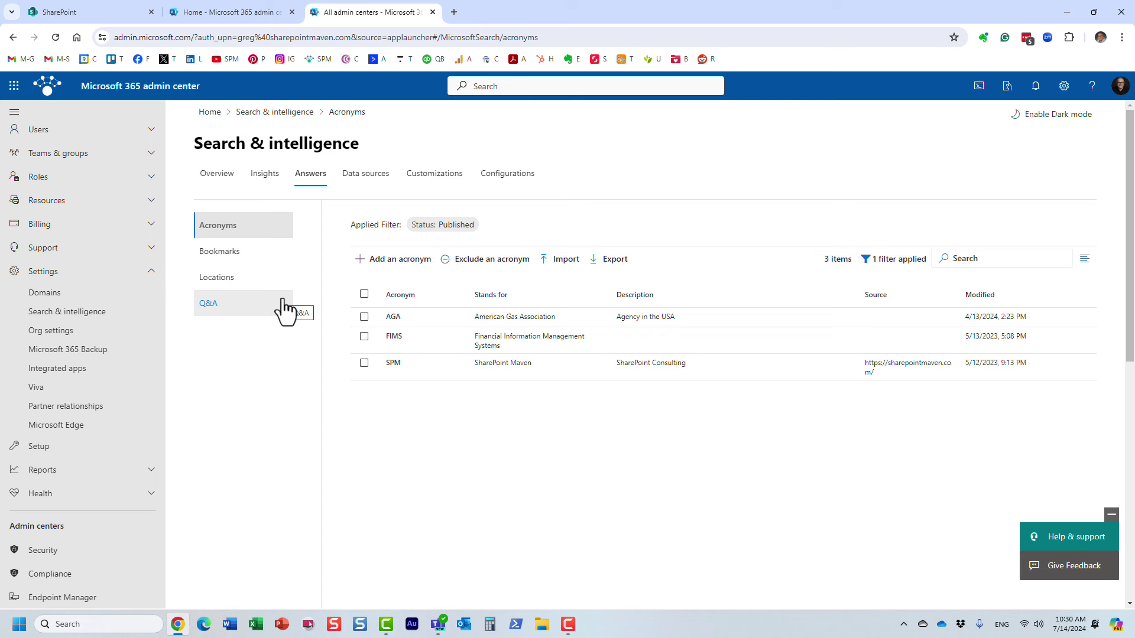
left_click(237, 254)
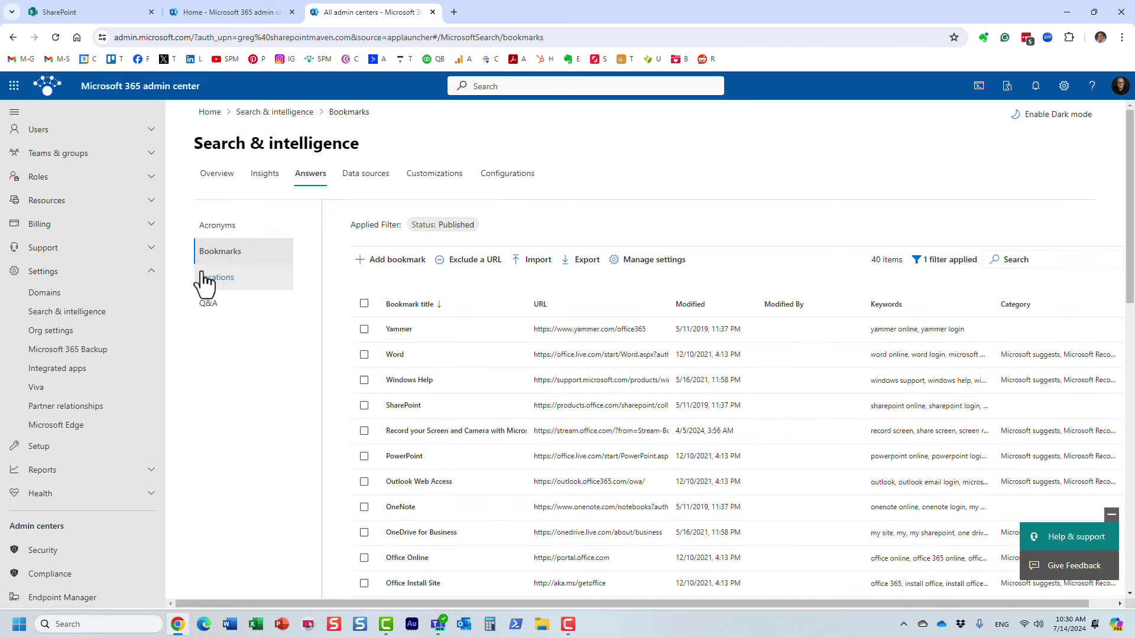
left_click(227, 308)
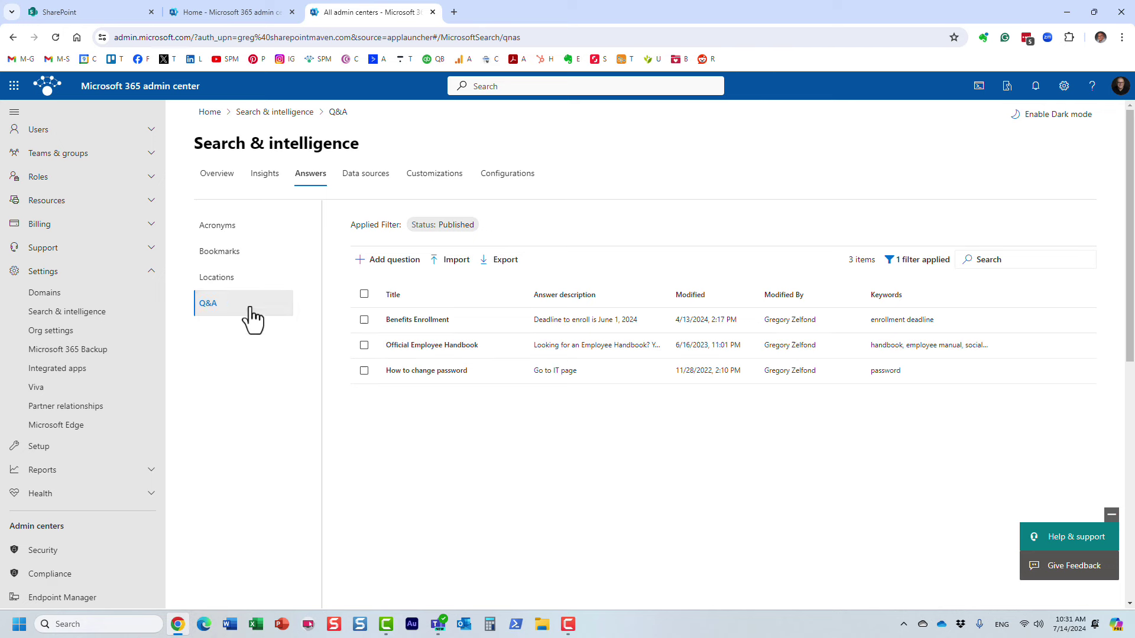
Step: In Locations, dismiss the blank Add location form and open Atlanta Office's details
left_click(220, 288)
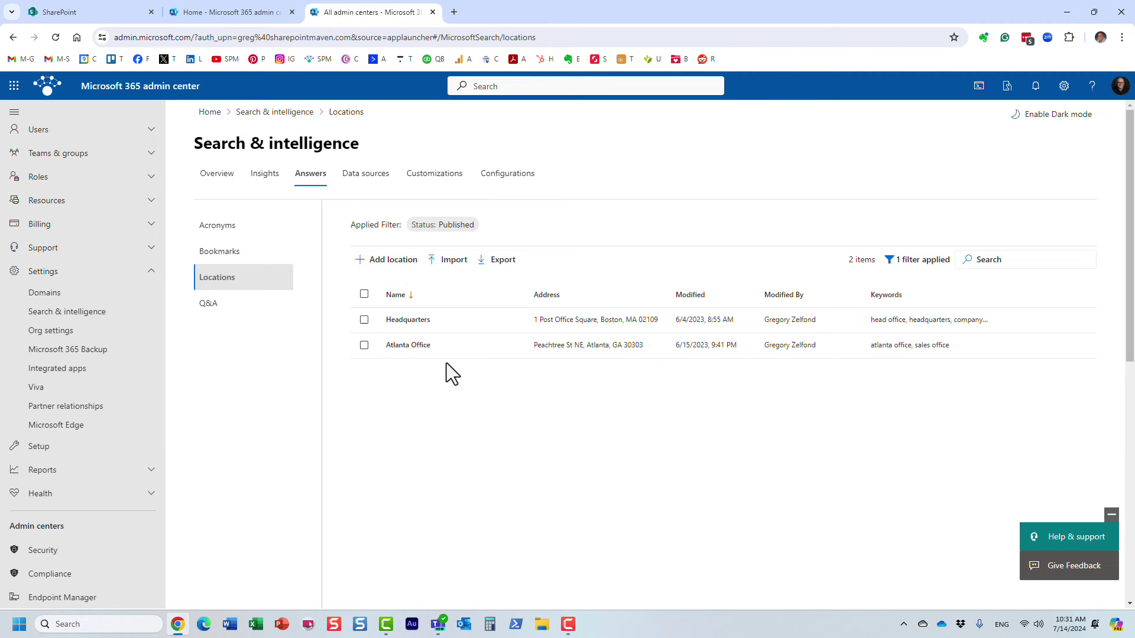
left_click(383, 263)
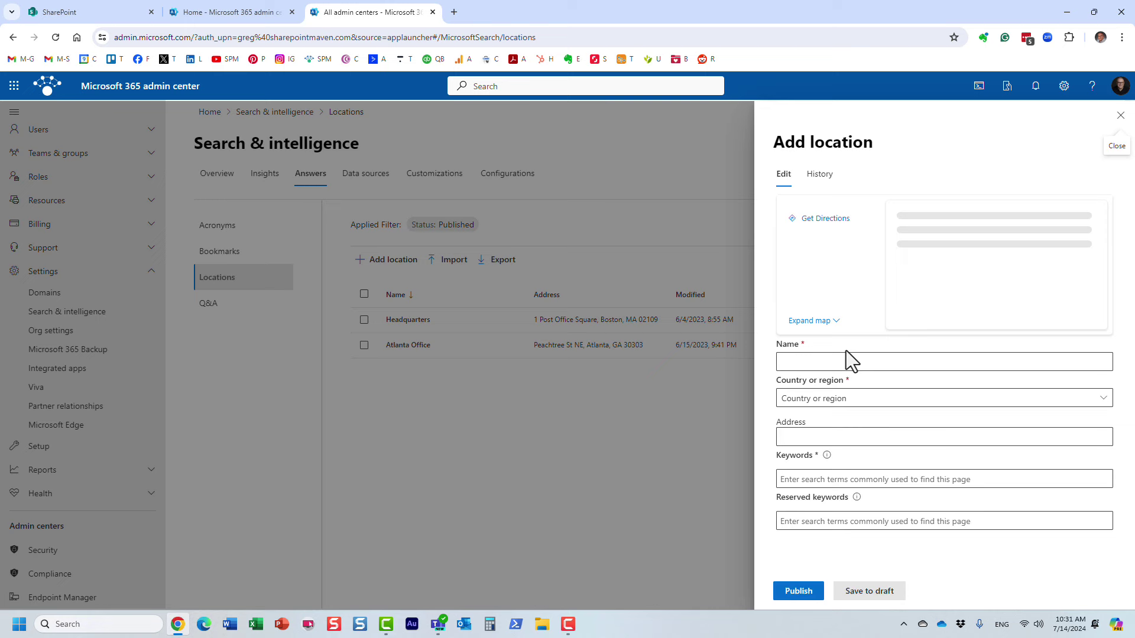
left_click(1120, 117)
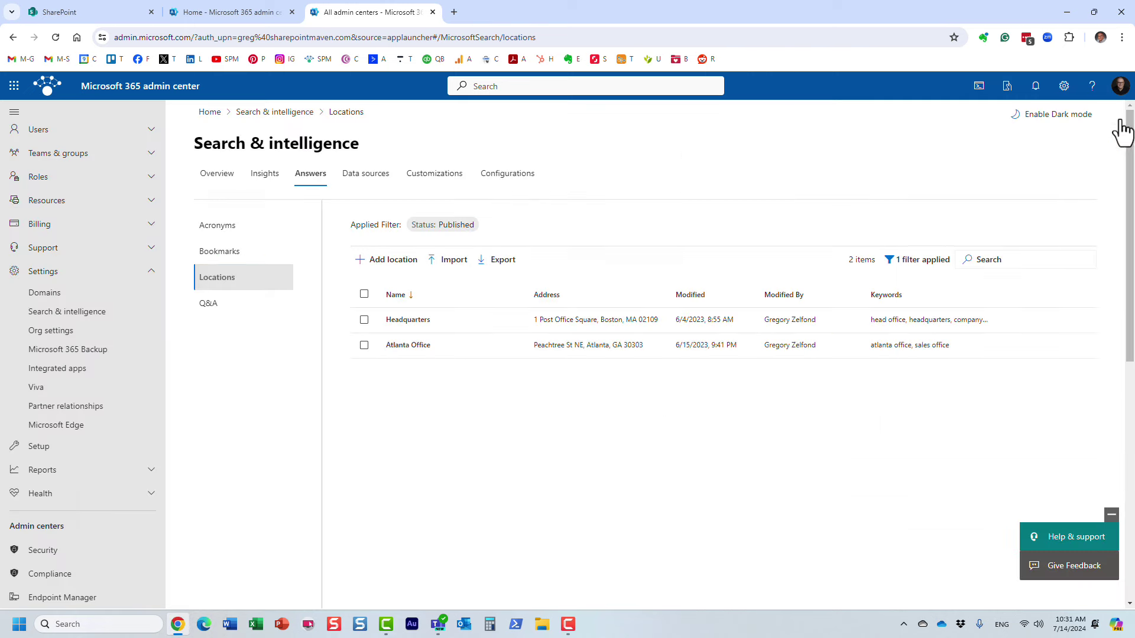
left_click(416, 349)
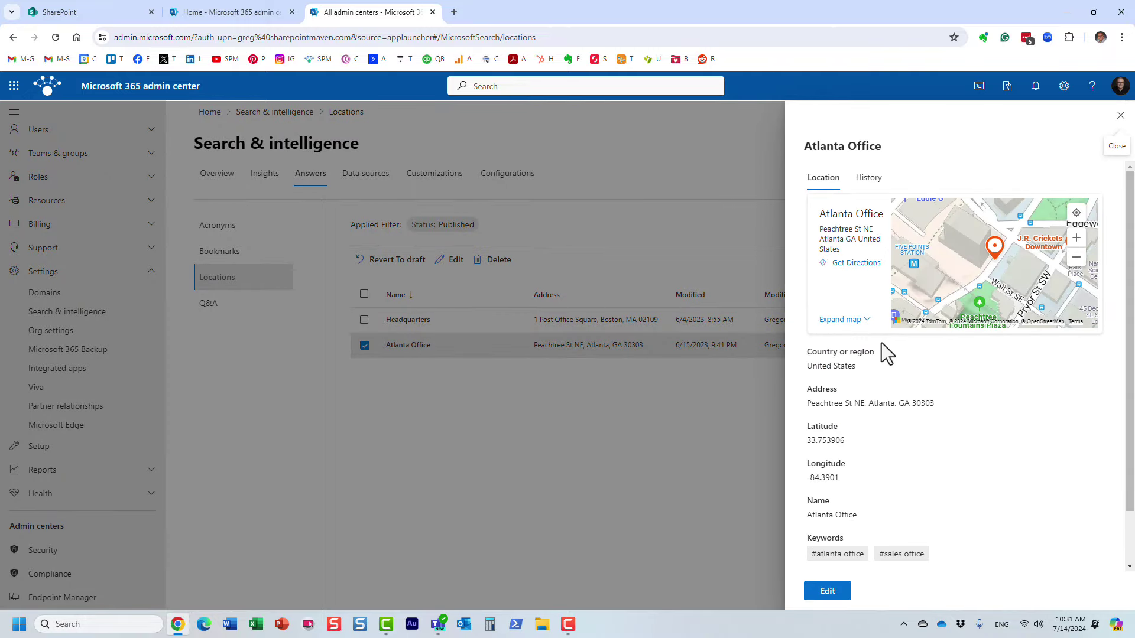
Step: Review Atlanta Office's name, address and keywords in edit mode, then close without publishing
left_click(830, 592)
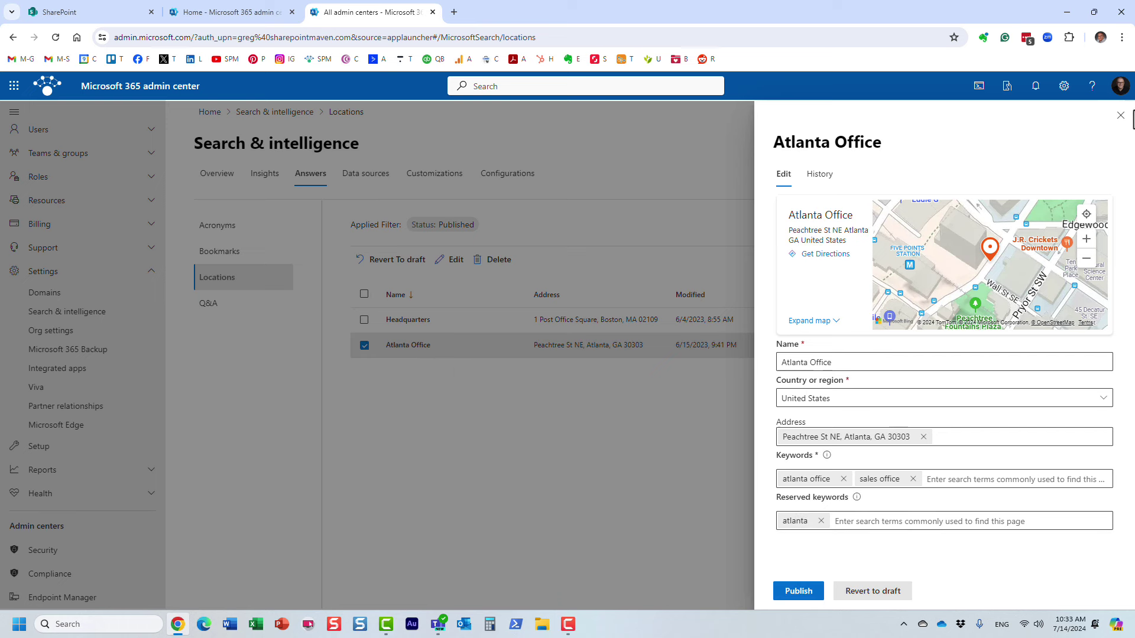
left_click(1121, 117)
Step: Open Headquarters in edit mode, review its fields including the main office keyword, then close
left_click(405, 322)
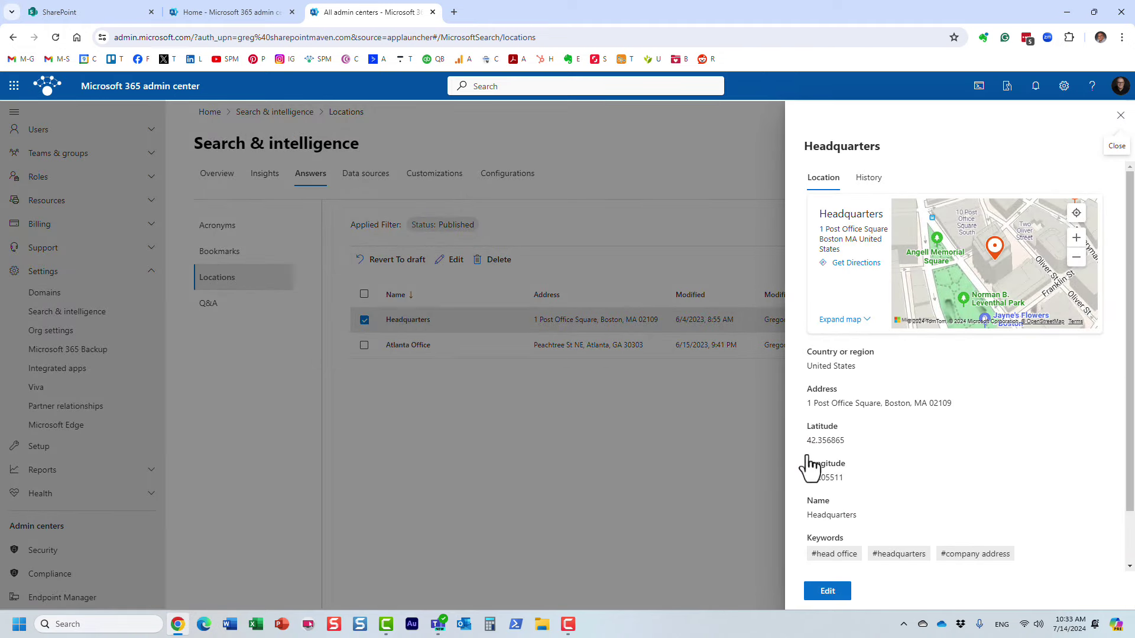
left_click(836, 593)
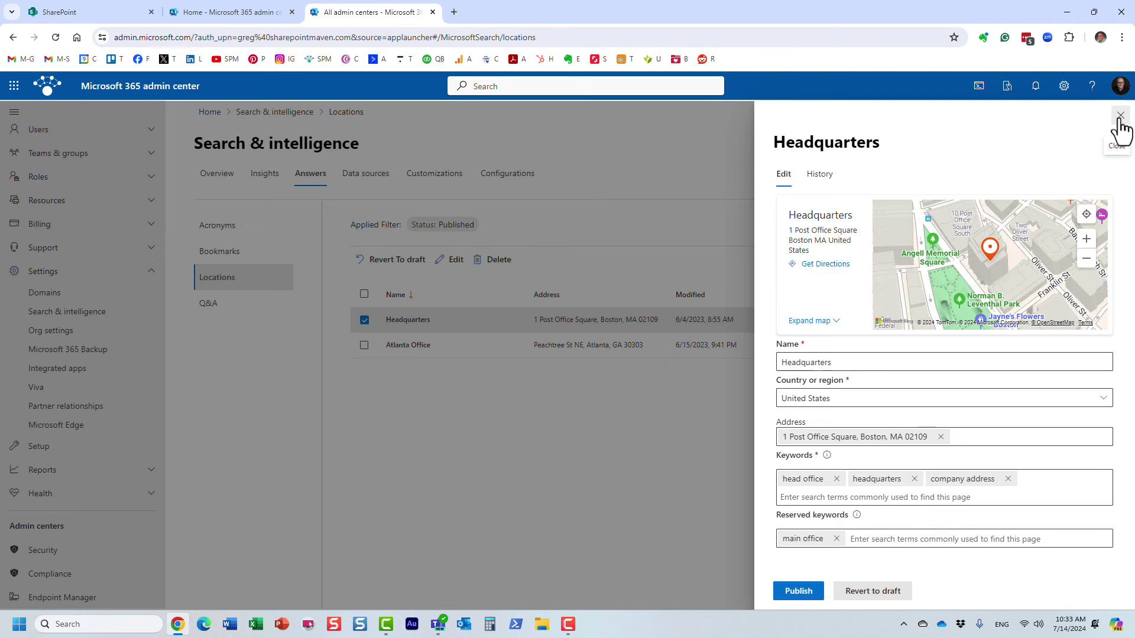
left_click(1119, 117)
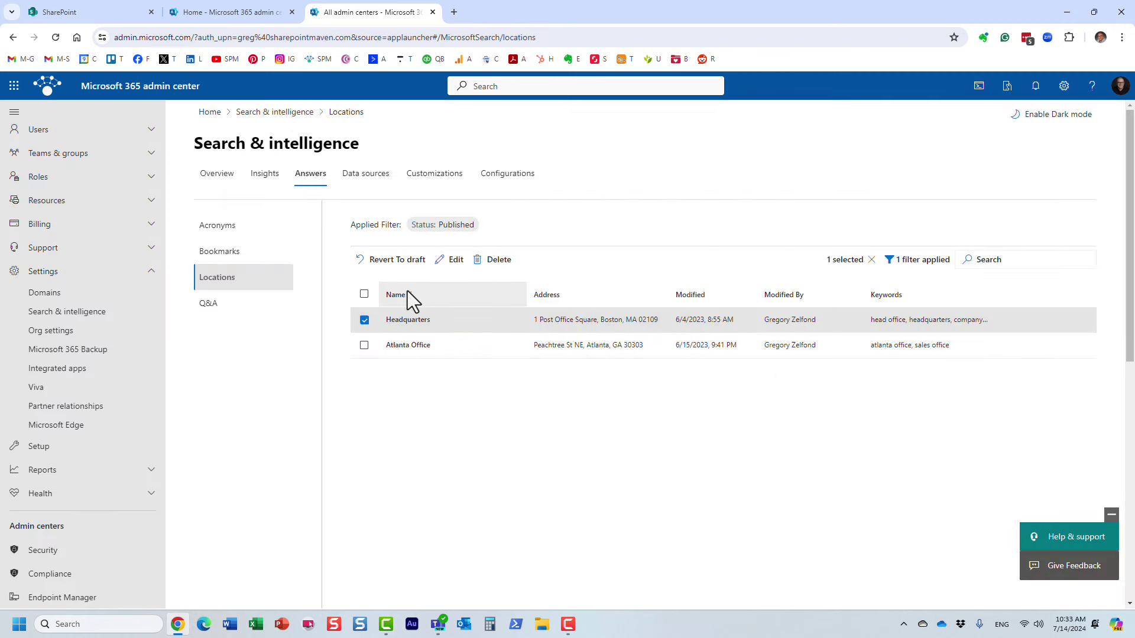
Step: Deselect Headquarters and look over the Import and Add location panels, closing each
left_click(364, 321)
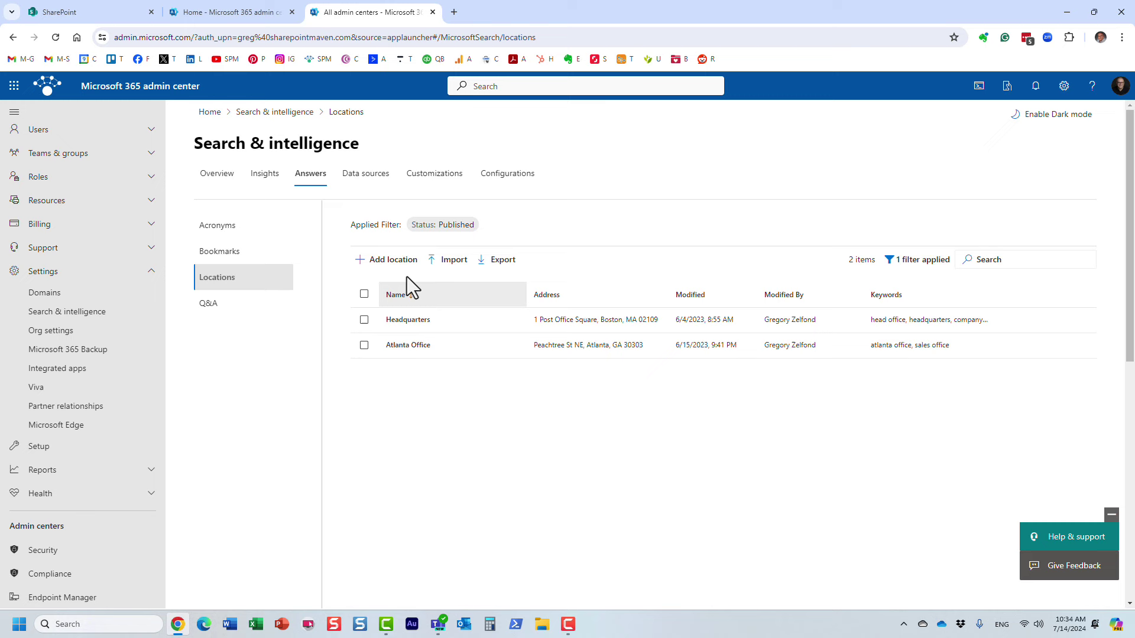
left_click(444, 265)
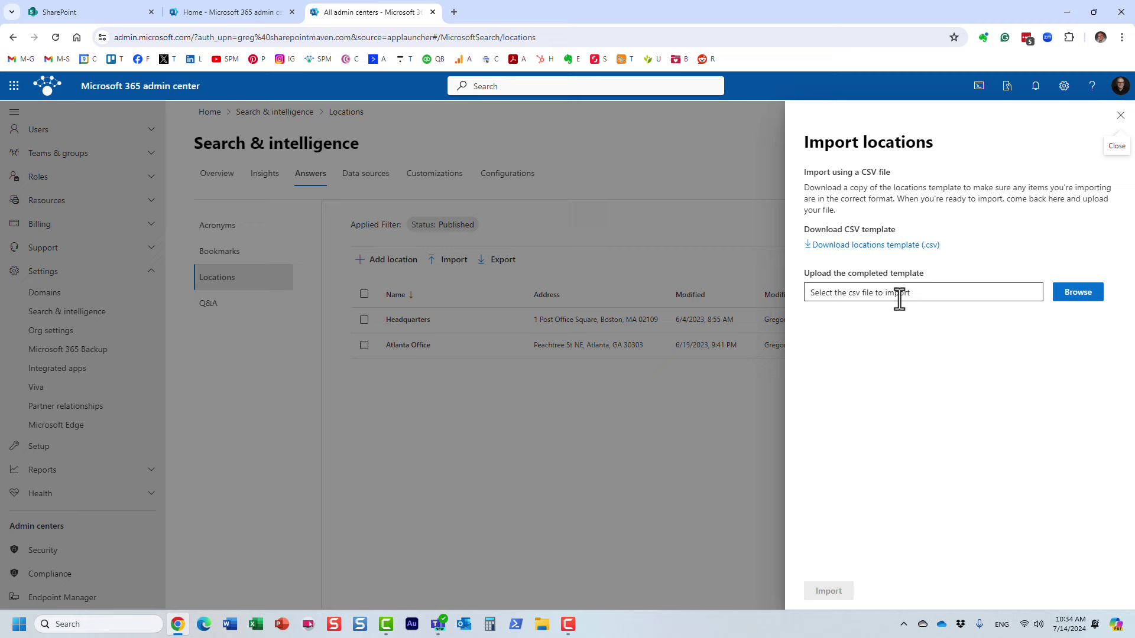
left_click(1120, 116)
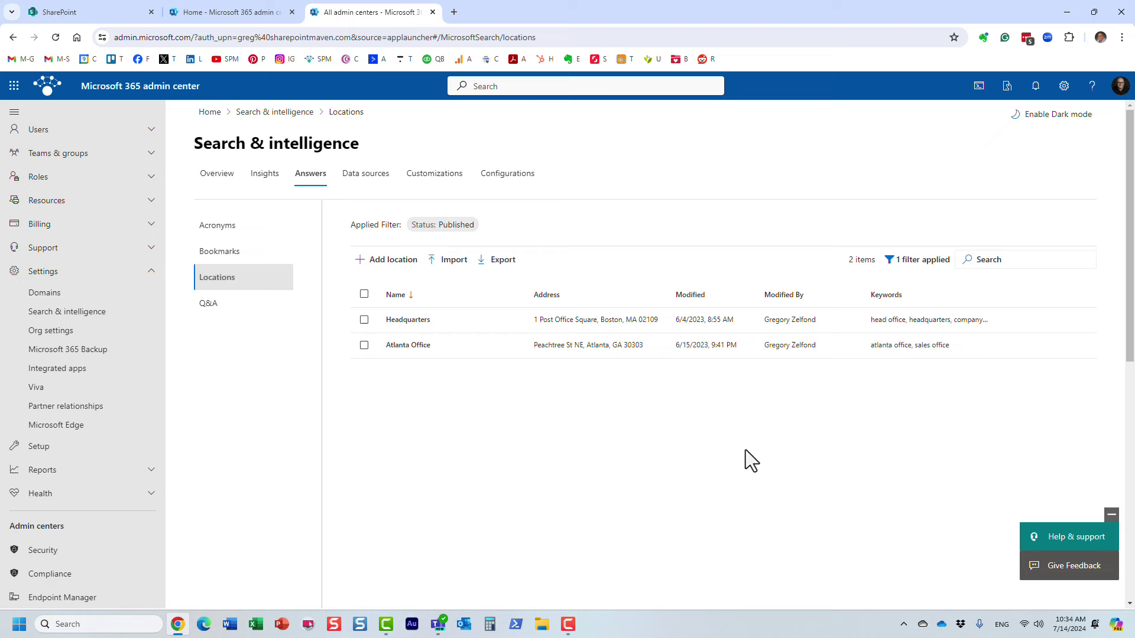
left_click(387, 263)
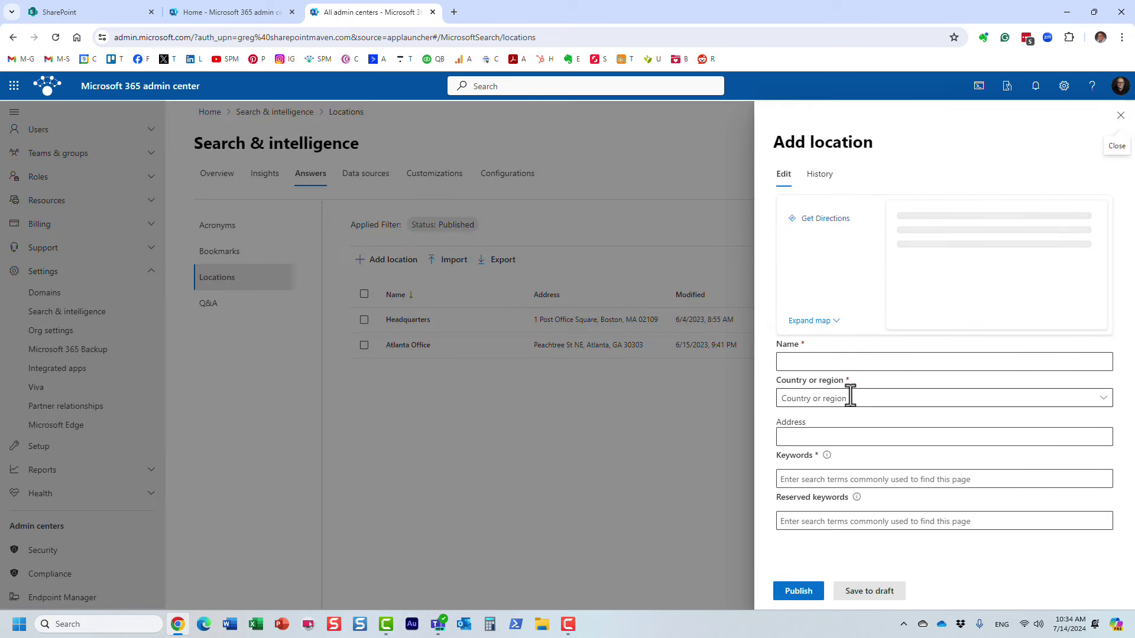
left_click(1119, 115)
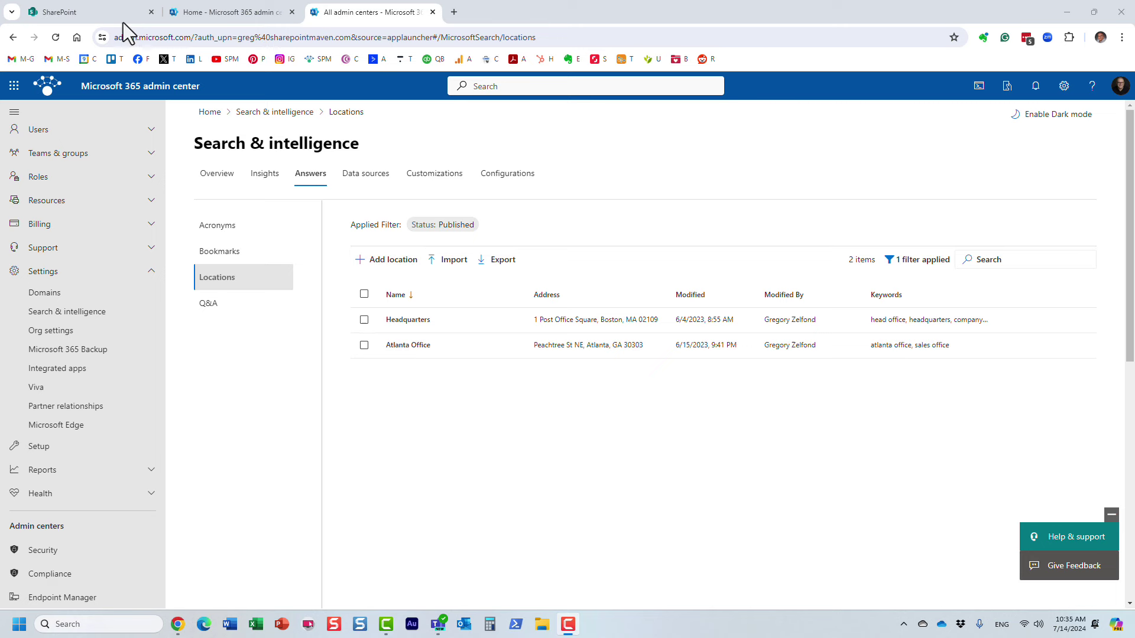
Step: Back in SharePoint, search for 'sales office' to surface the Atlanta Office location card
left_click(102, 11)
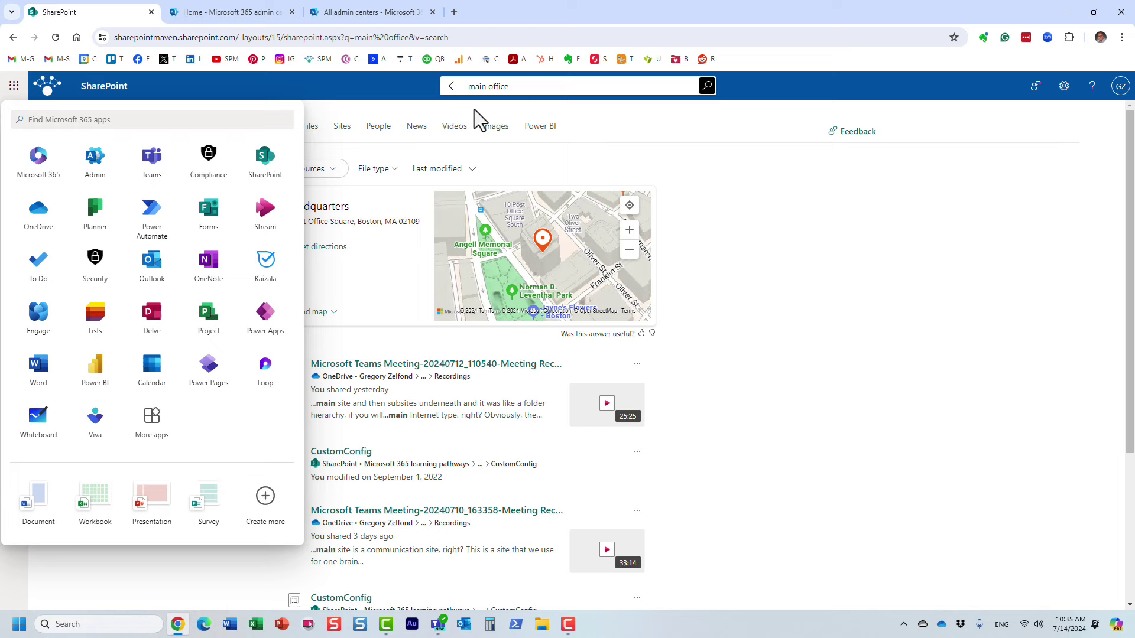
left_click(444, 88)
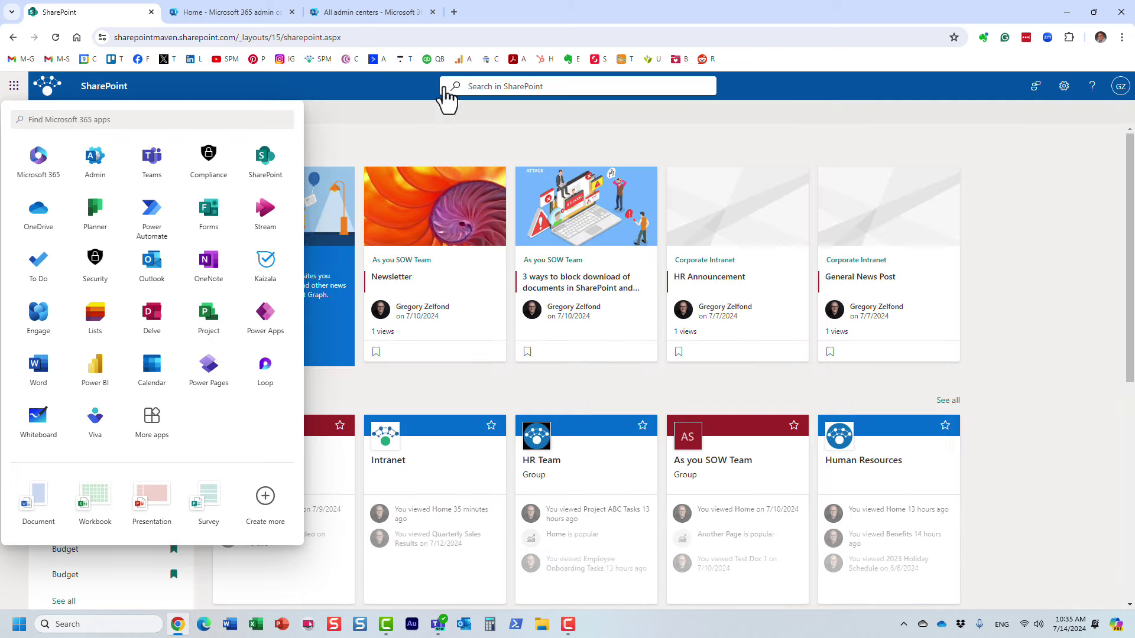
left_click(392, 128)
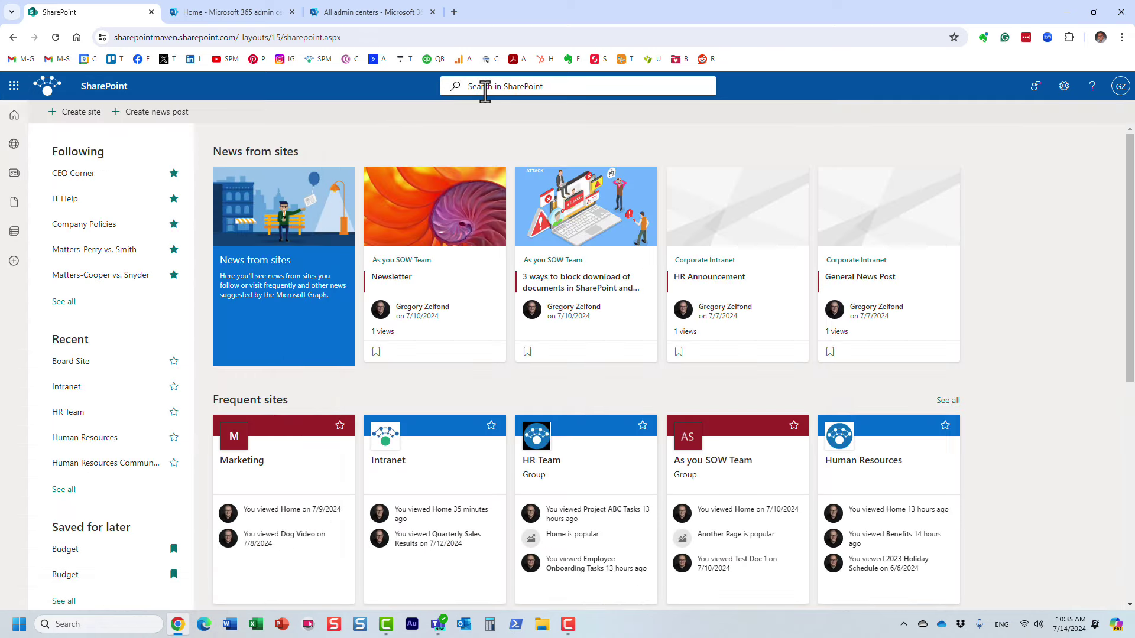
left_click(479, 87)
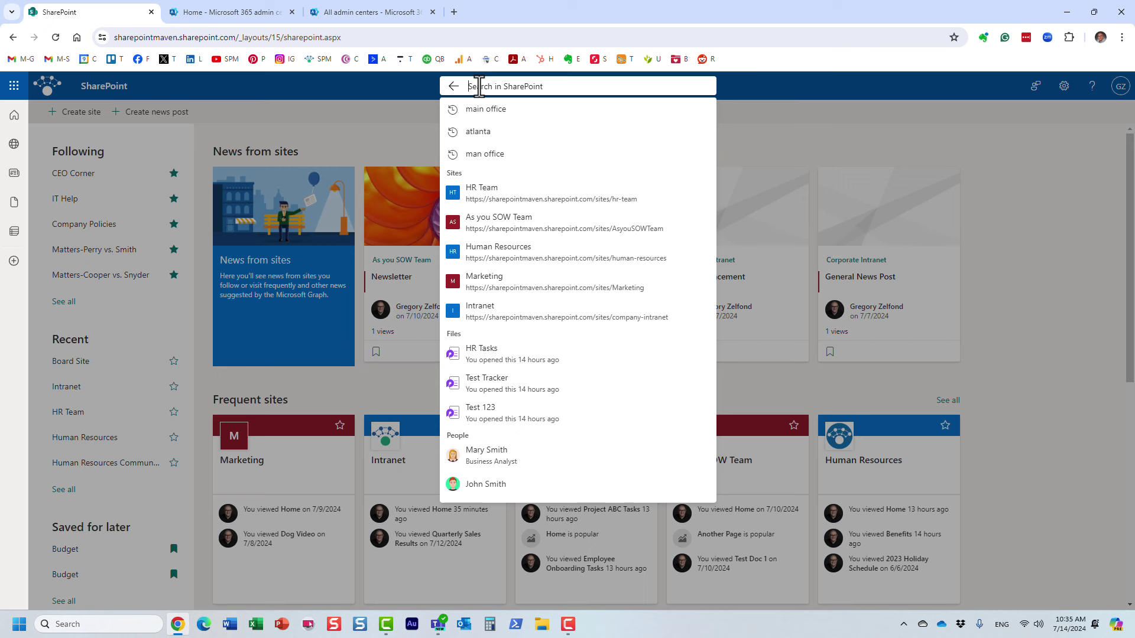
type("sal")
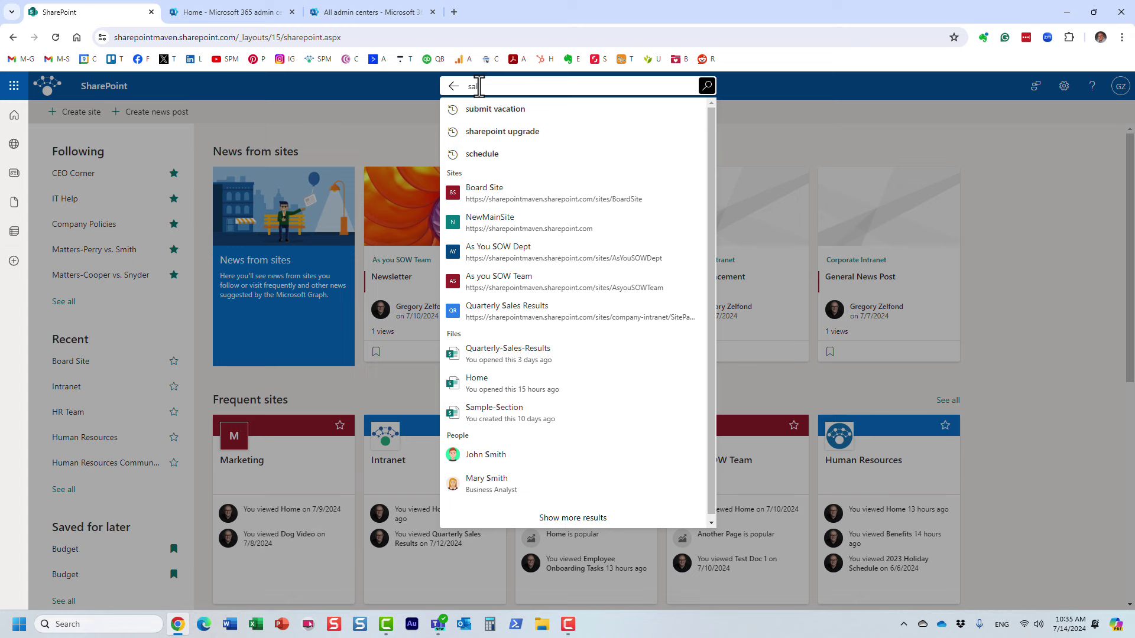
type("es office")
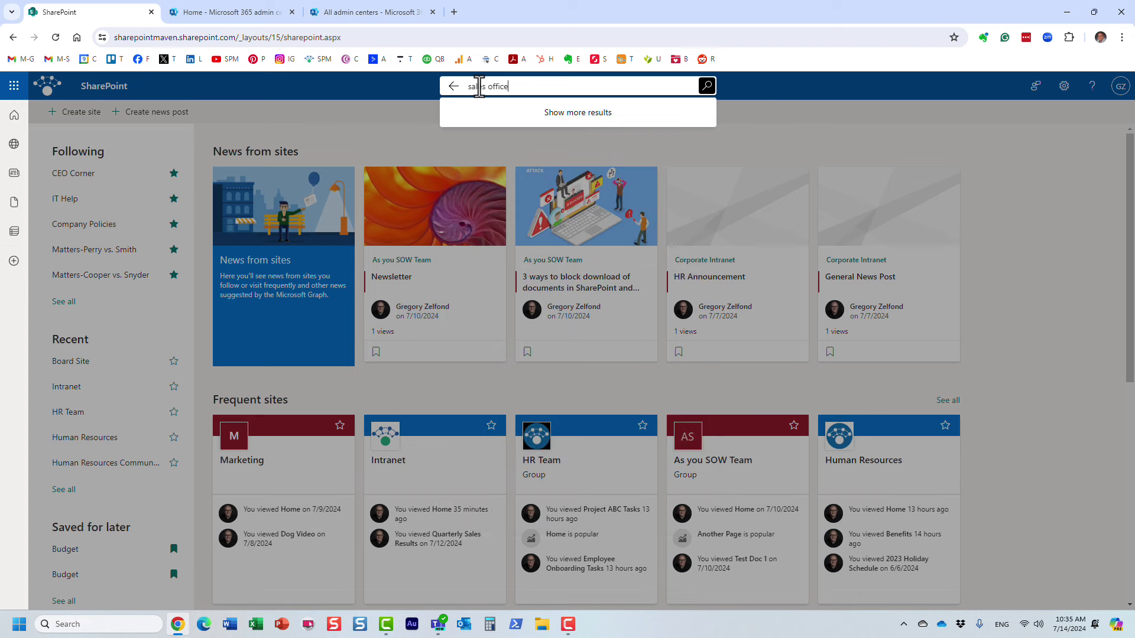
key("Return")
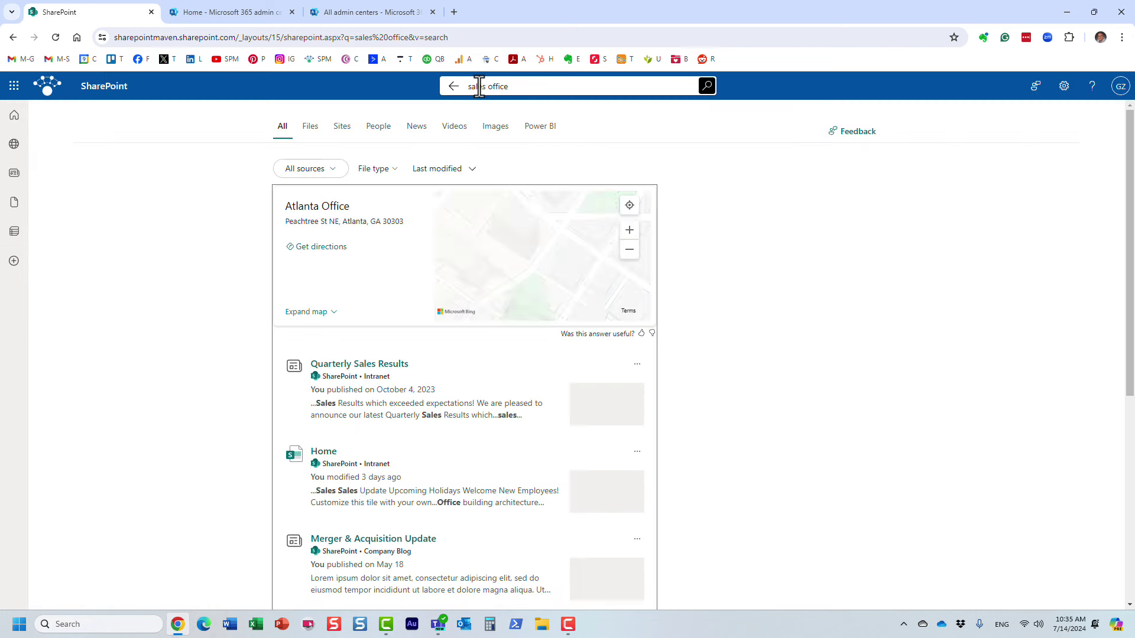